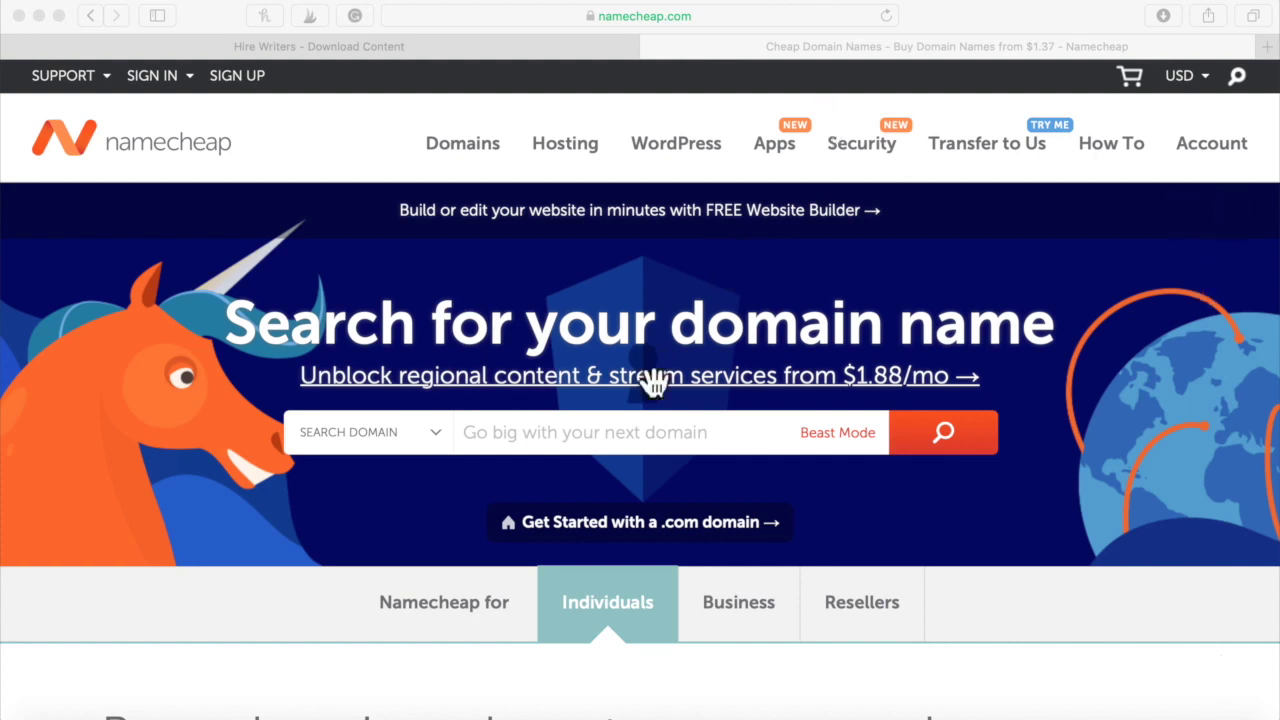
Search Namecheap for 'the photoshop blog' and browse the results to find thephotoshopblog.club.
left_click(614, 437)
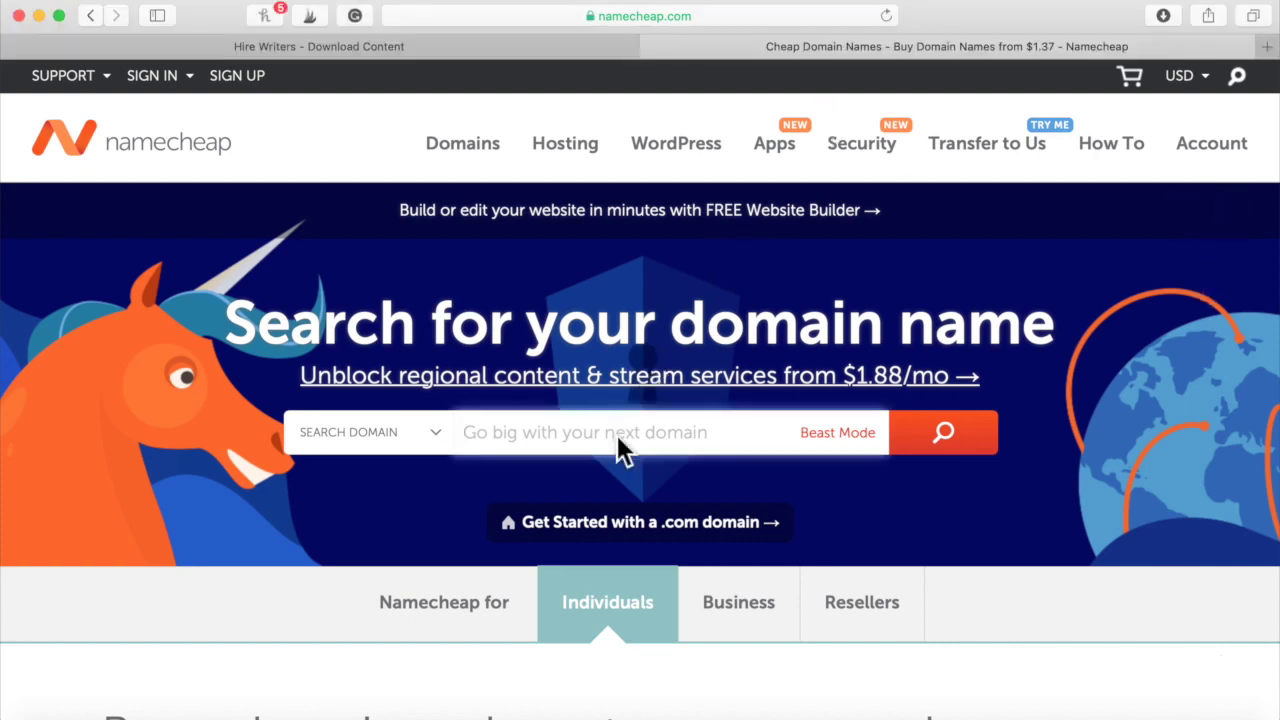
type("the photoshop blog")
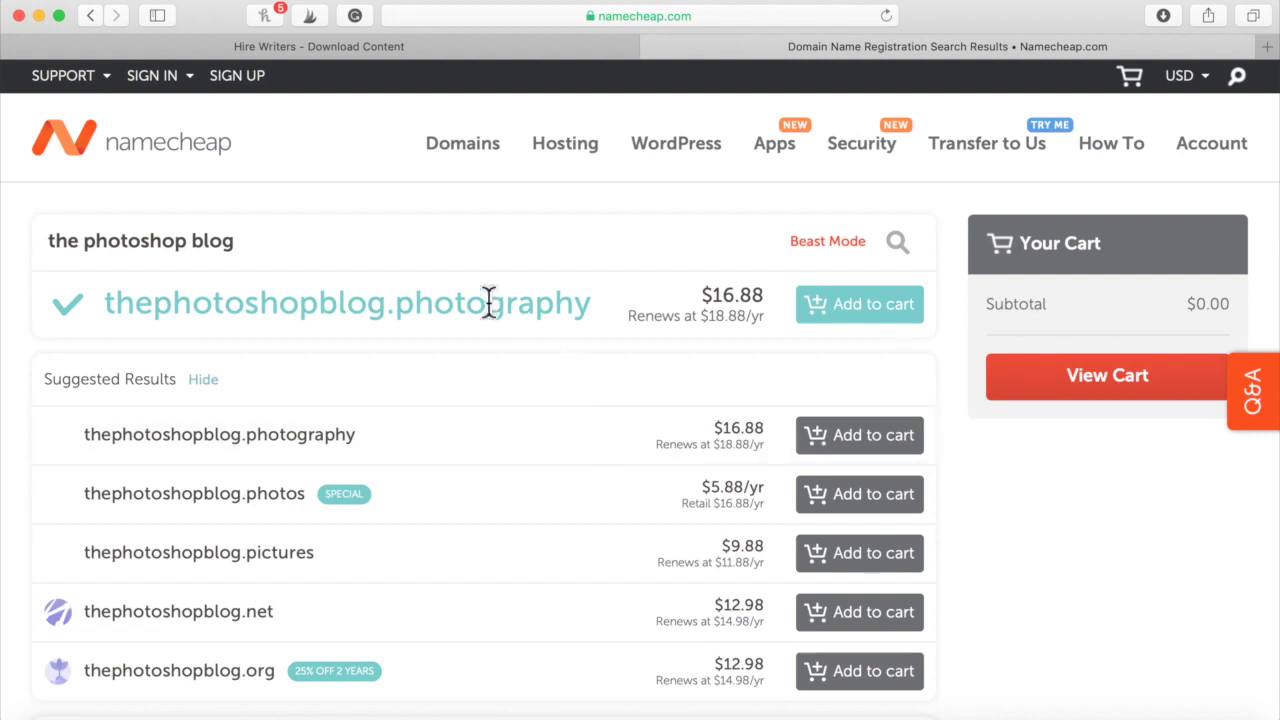
scroll(488, 300, "down", 5)
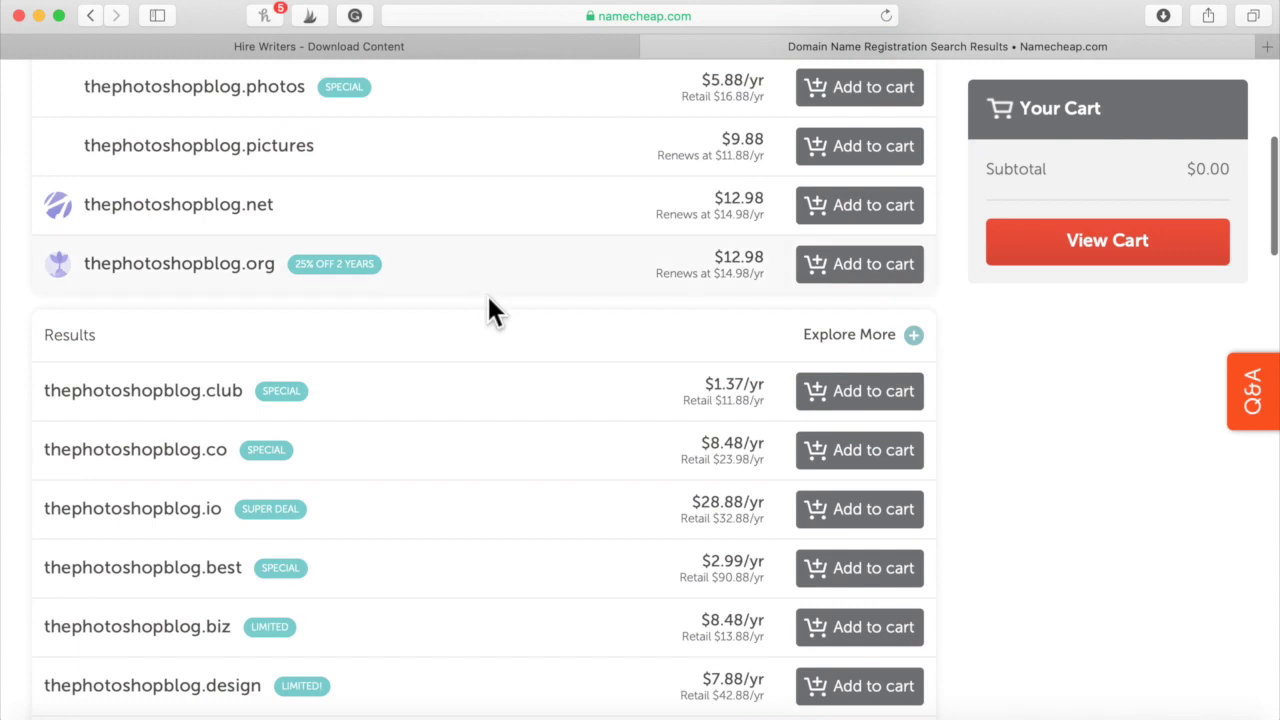
scroll(490, 305, "down", 1)
scroll(585, 300, "down", 4)
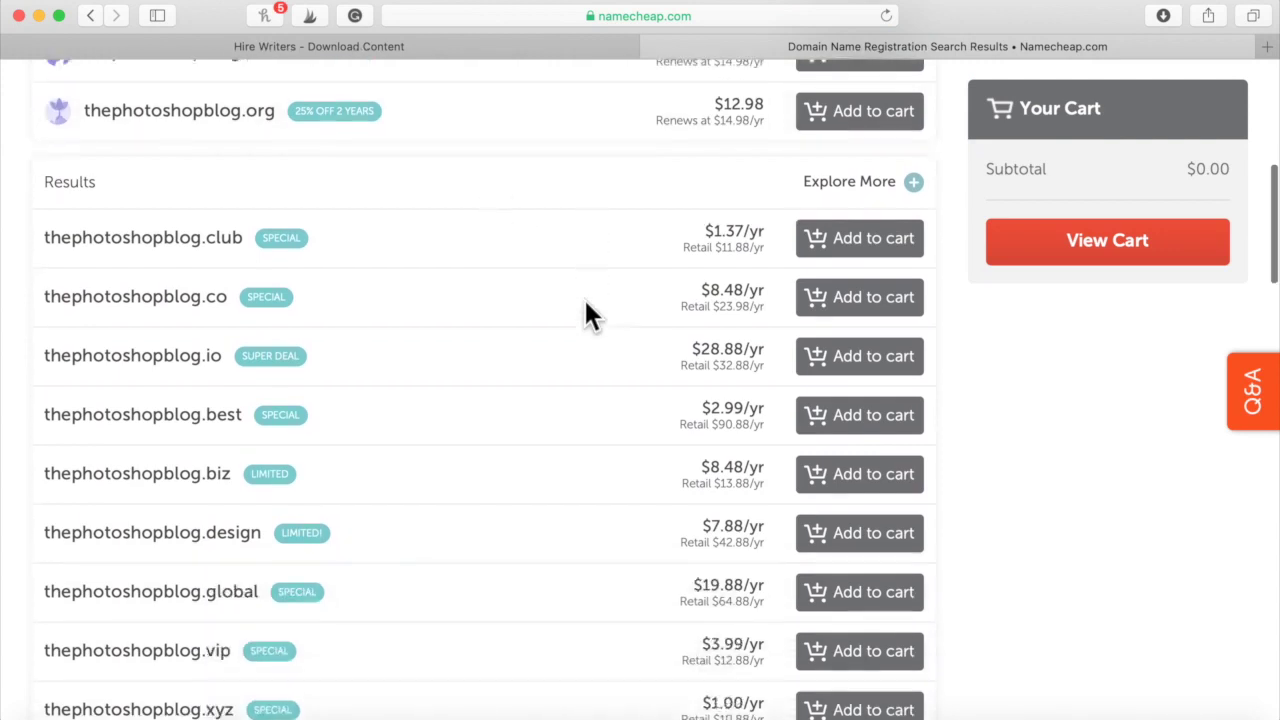
scroll(587, 312, "down", 8)
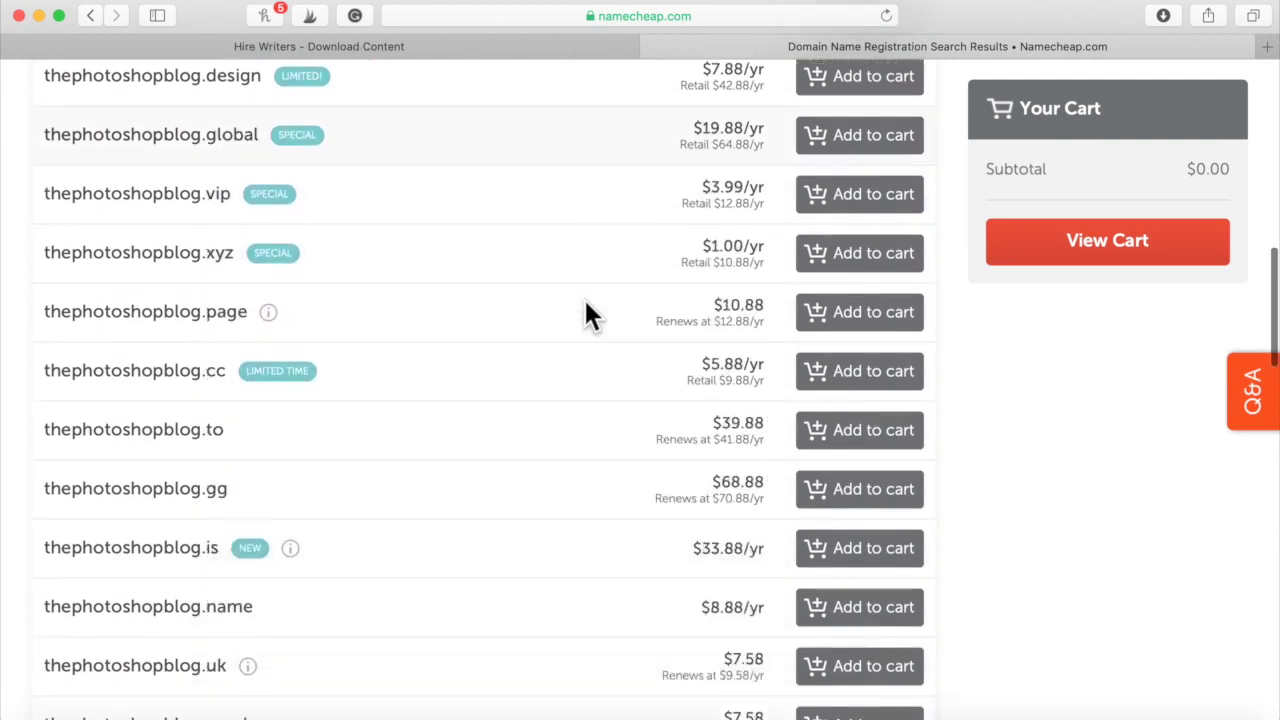
scroll(588, 314, "down", 2)
scroll(588, 314, "up", 10)
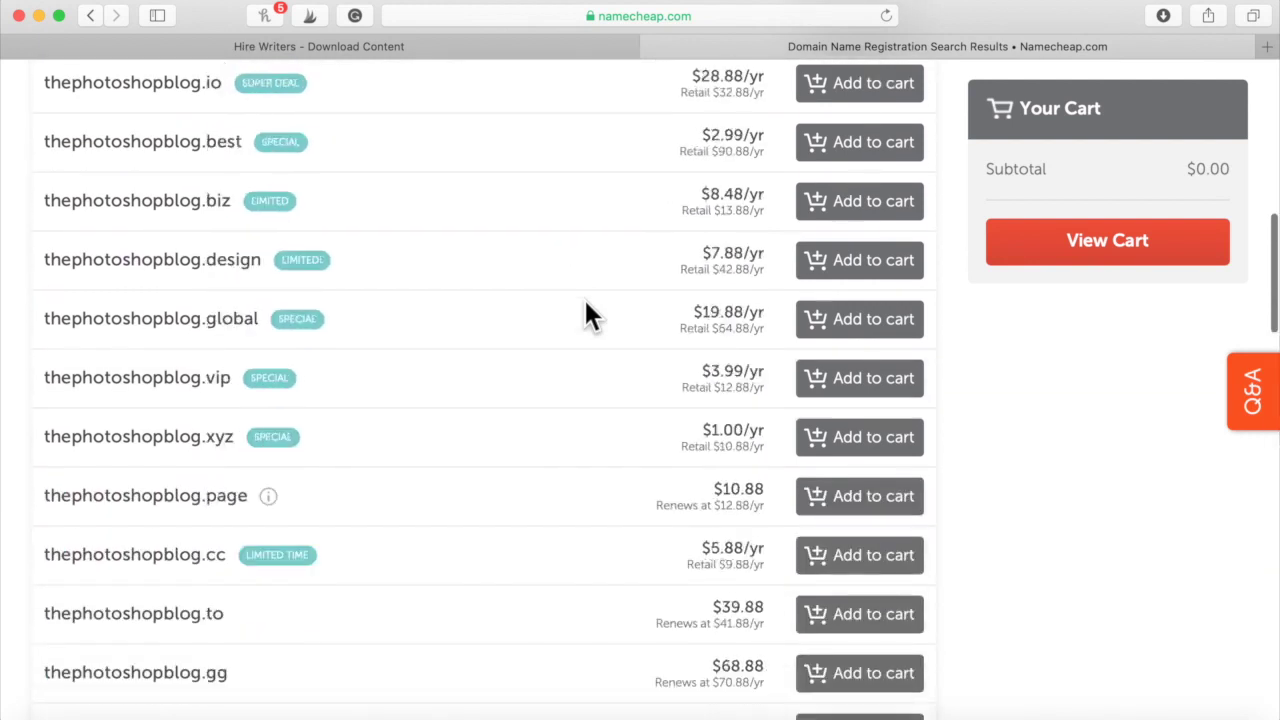
scroll(588, 312, "up", 8)
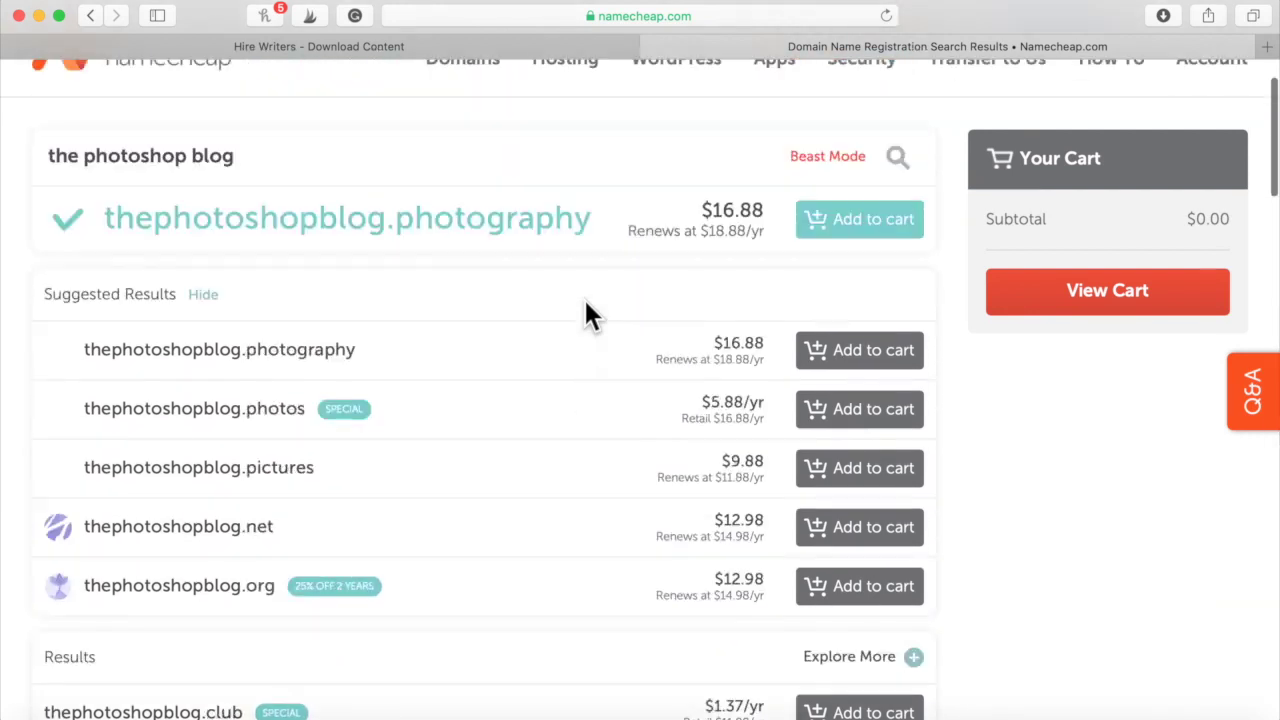
scroll(556, 330, "down", 8)
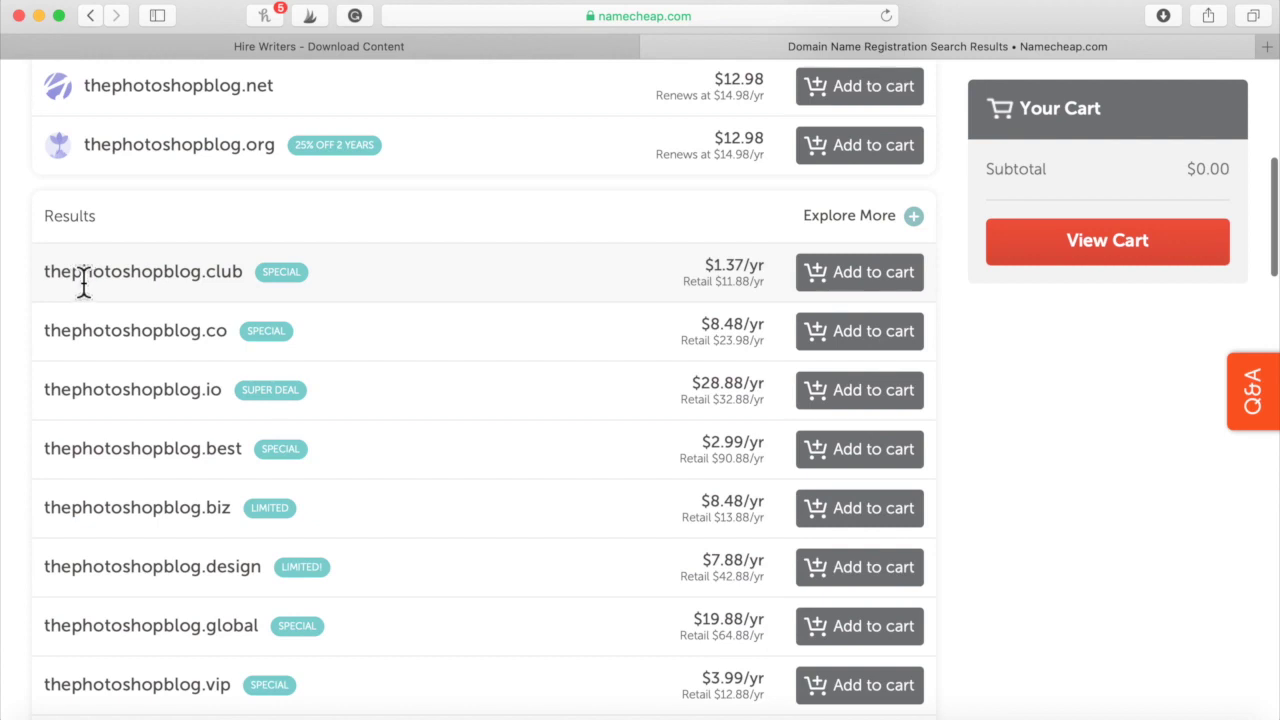
Add thephotoshopblog.club to the cart at $1.55 and proceed to checkout.
left_click_drag(77, 285, 138, 285)
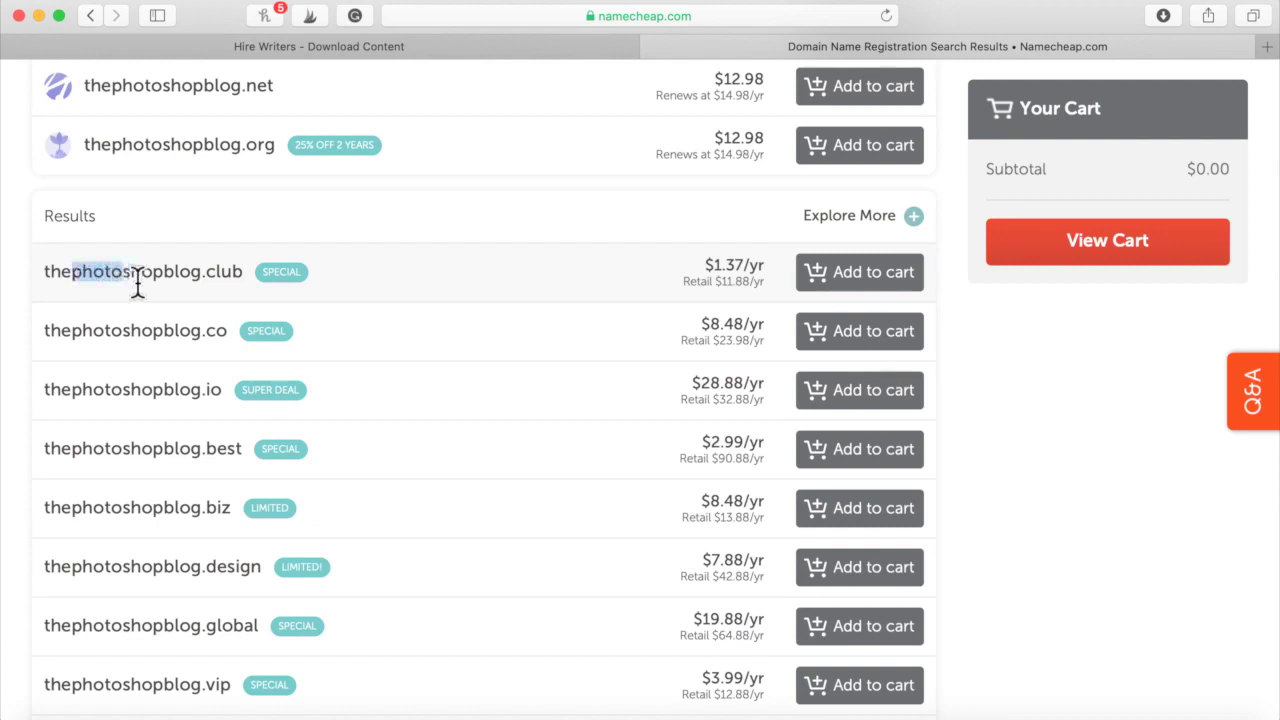
left_click(850, 291)
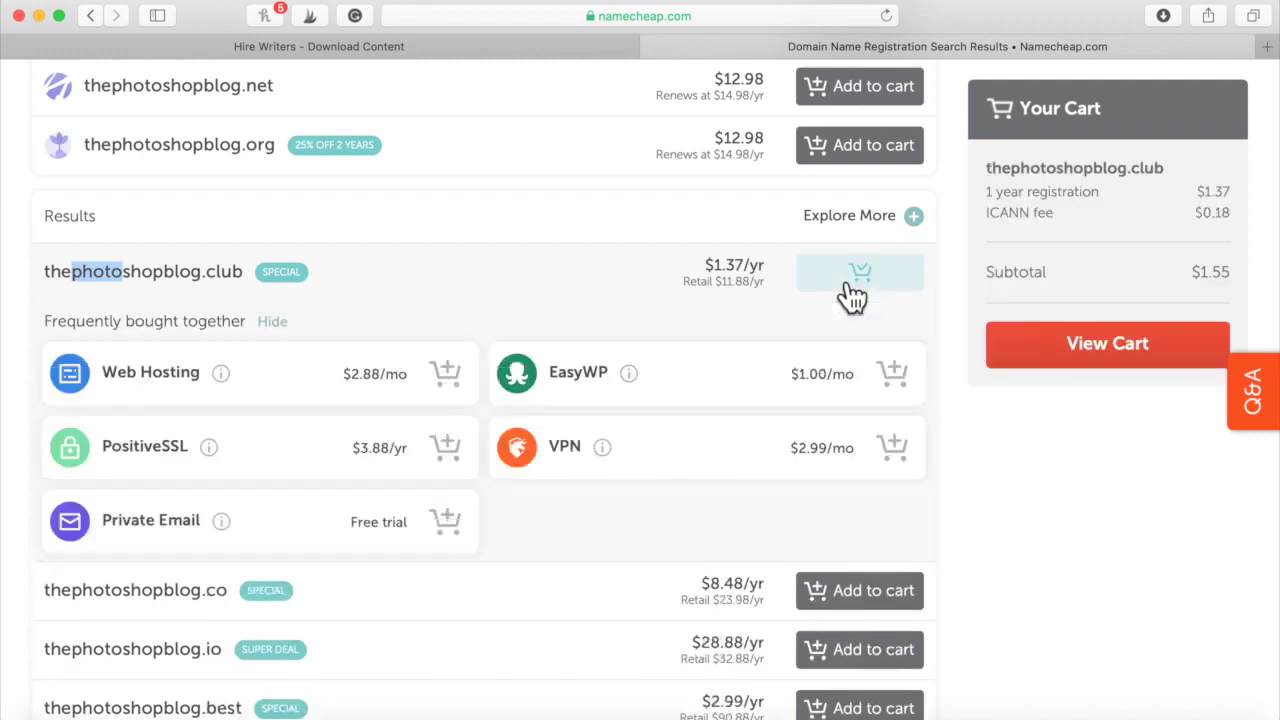
left_click(1032, 355)
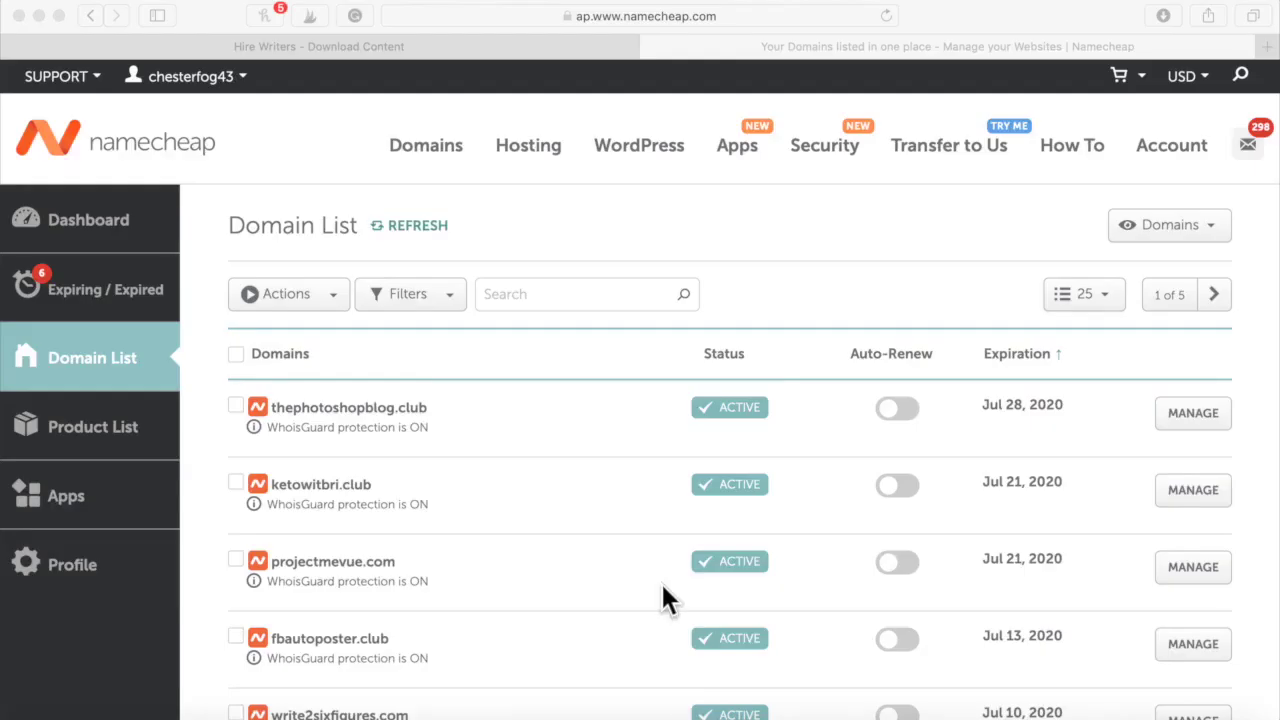
Open thephotoshopblog.club's management page and scroll to its BasicDNS Nameservers row.
left_click(1212, 422)
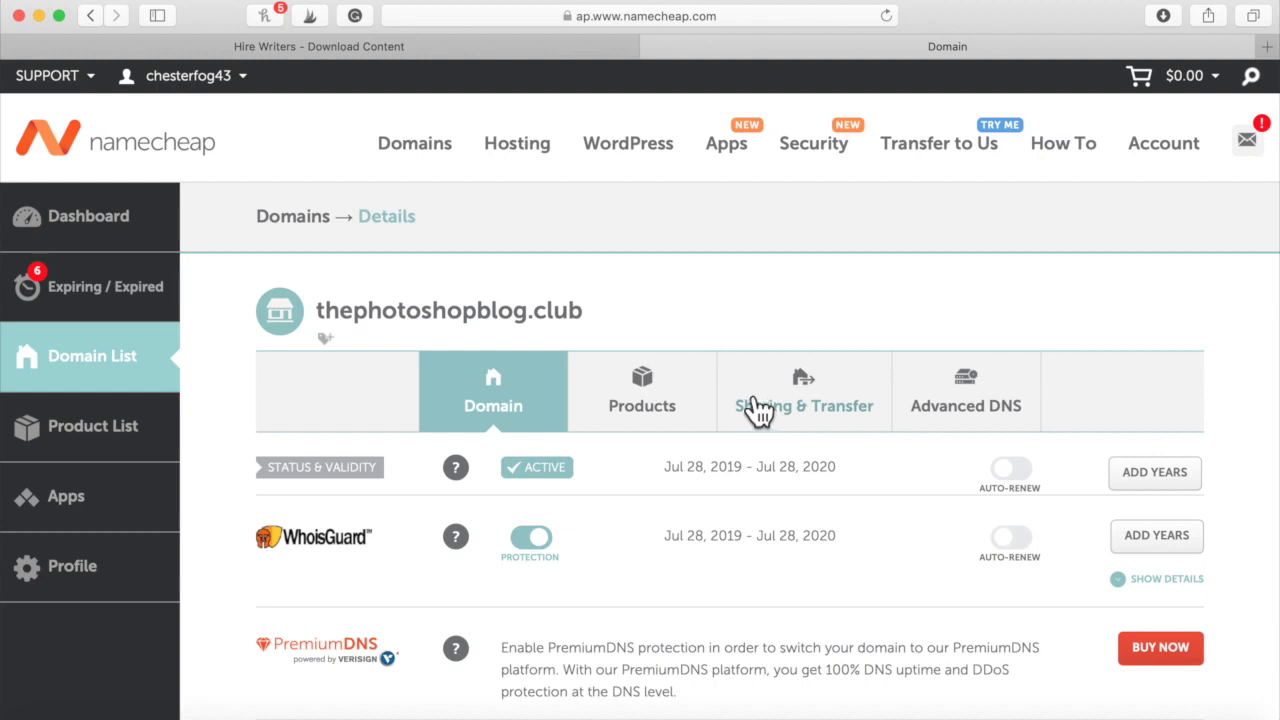
scroll(757, 410, "down", 5)
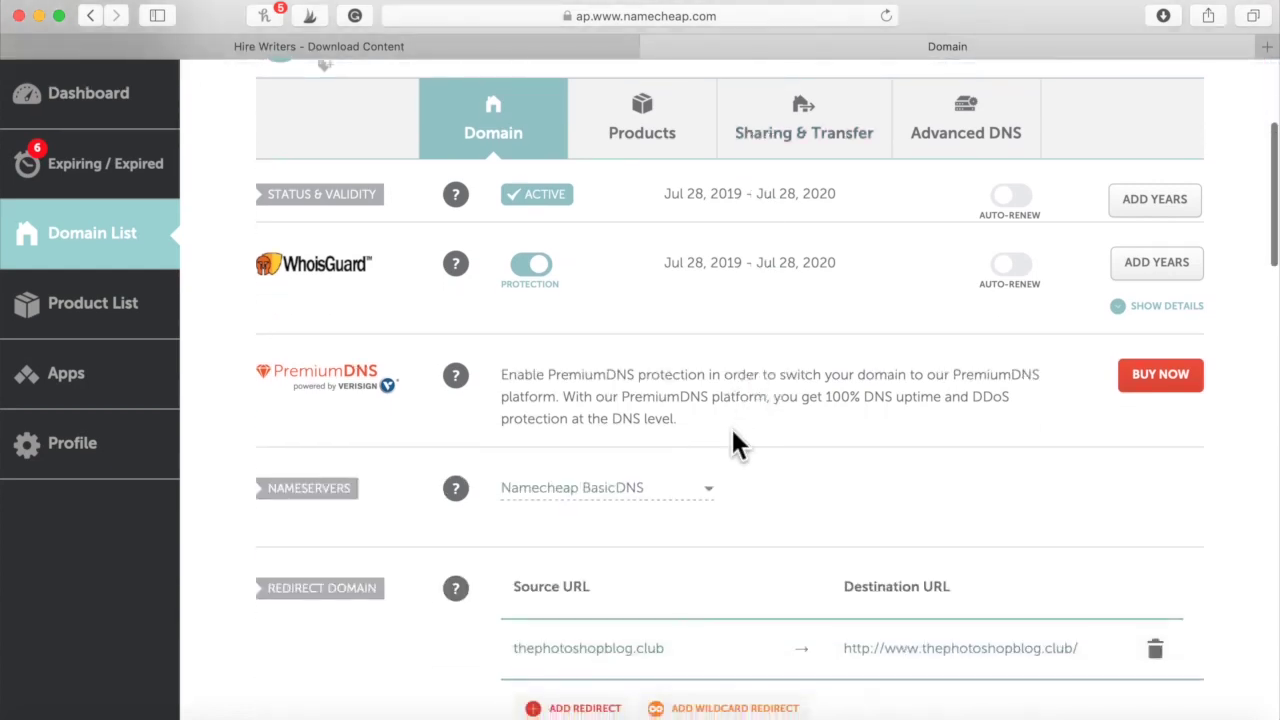
scroll(733, 432, "down", 1)
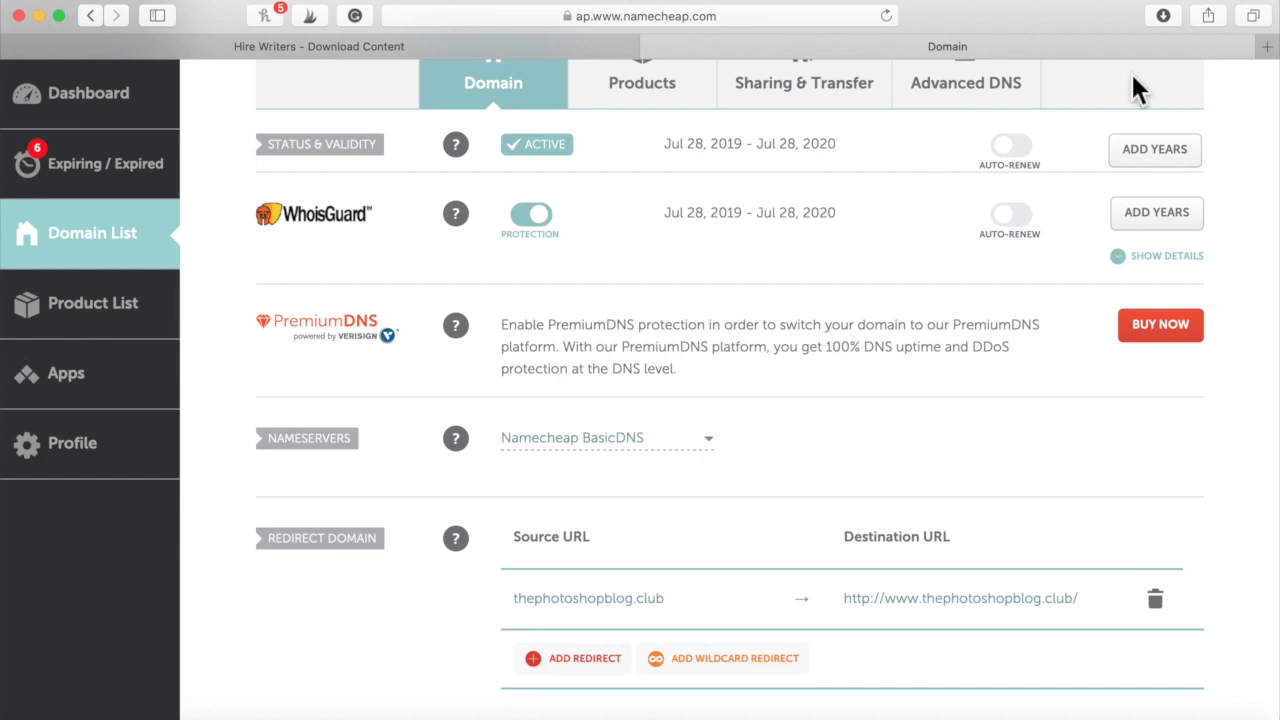
Load hostgator in a new Safari tab to bring up the HostGator home page.
left_click(1266, 47)
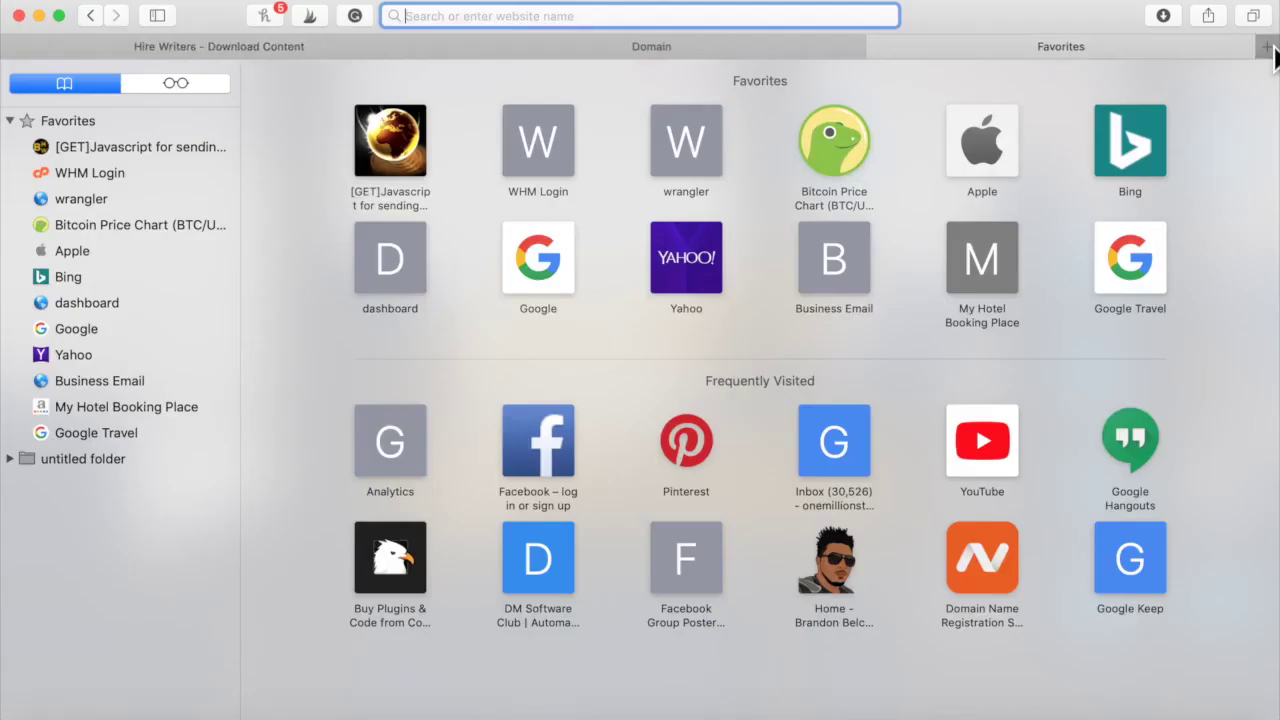
type("hosting")
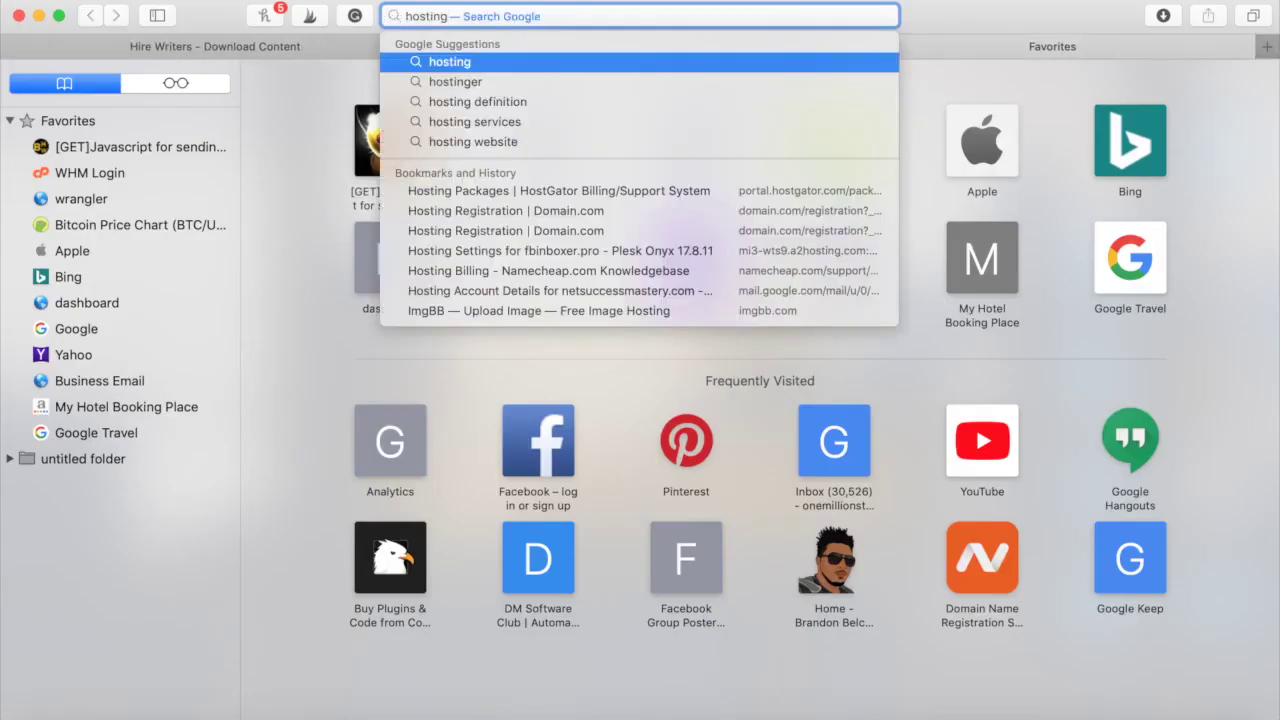
key("BackSpace")
key("BackSpace")
key("BackSpace")
type("gator")
key("Return")
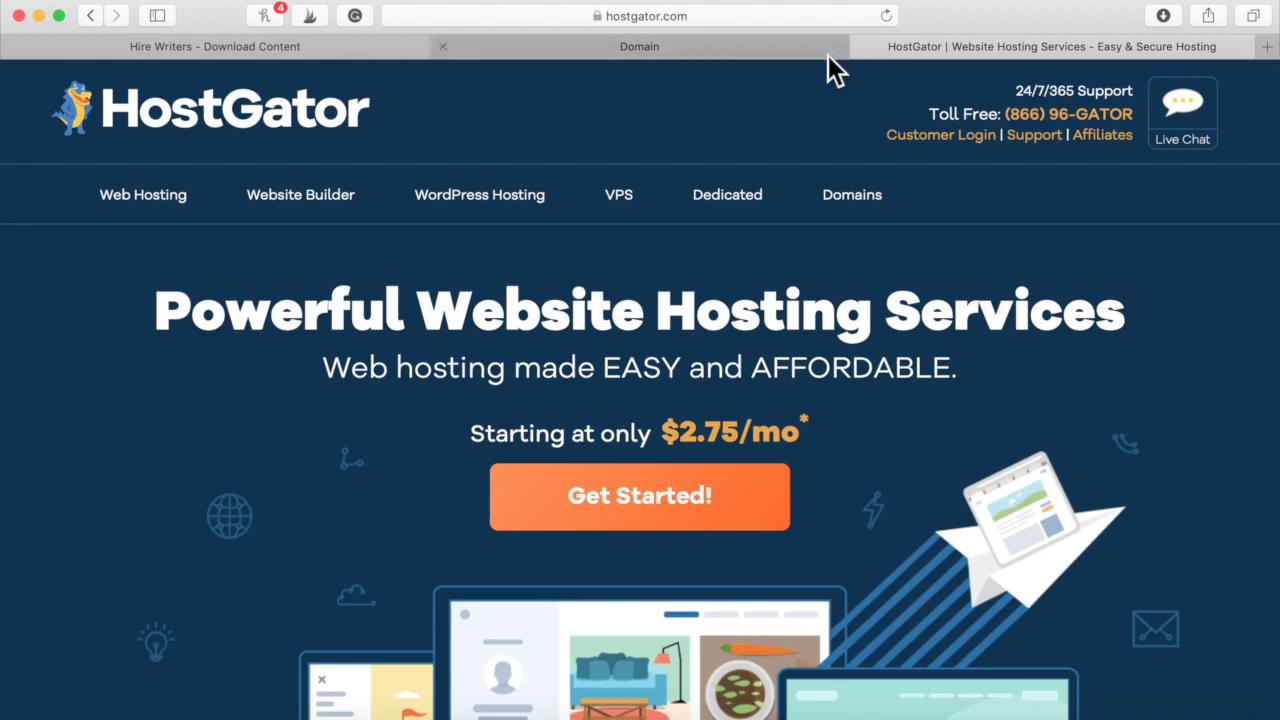
Return to the Namecheap domain page, close HostGator, and switch Nameservers to Custom DNS.
left_click(787, 58)
left_click(859, 51)
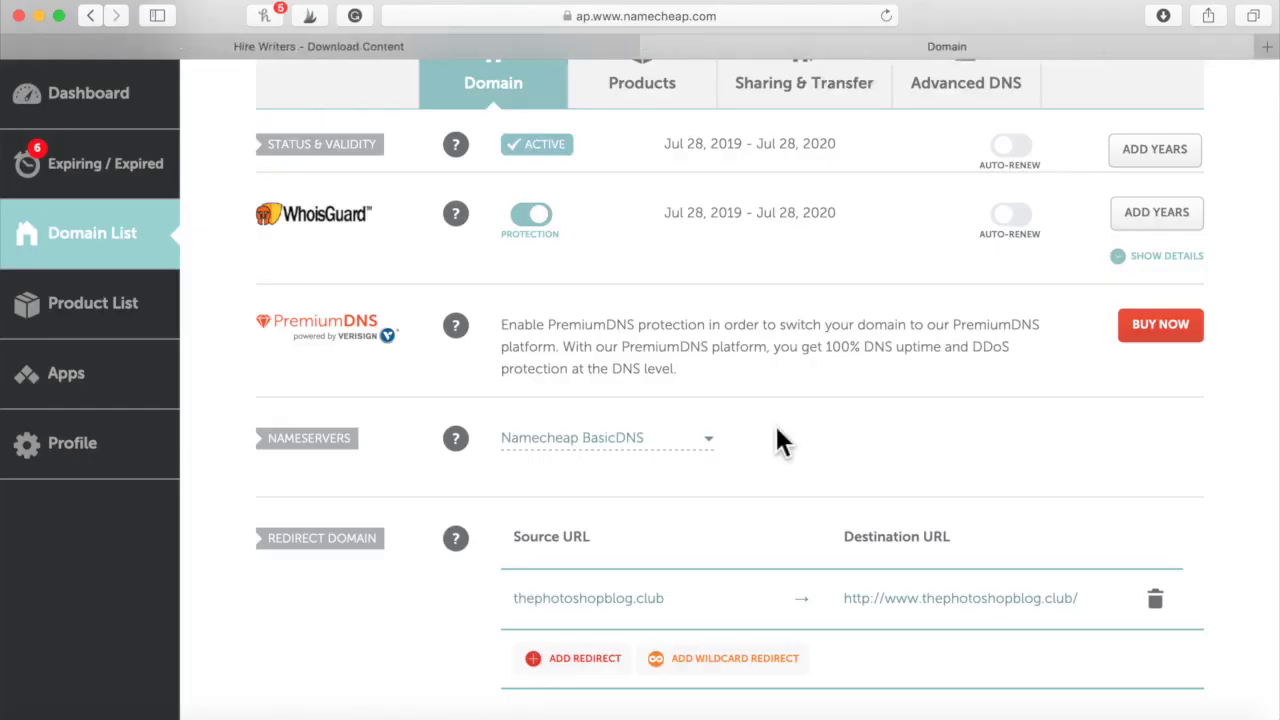
scroll(774, 422, "down", 3)
left_click(703, 290)
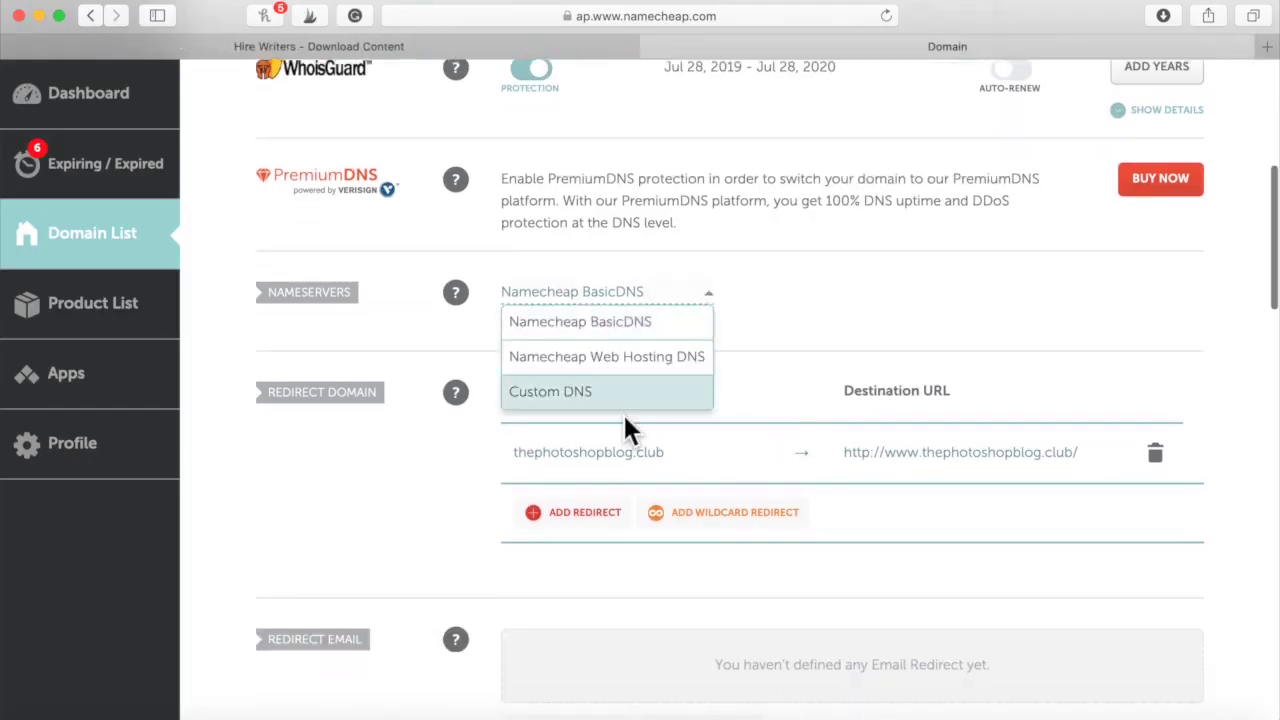
left_click(620, 404)
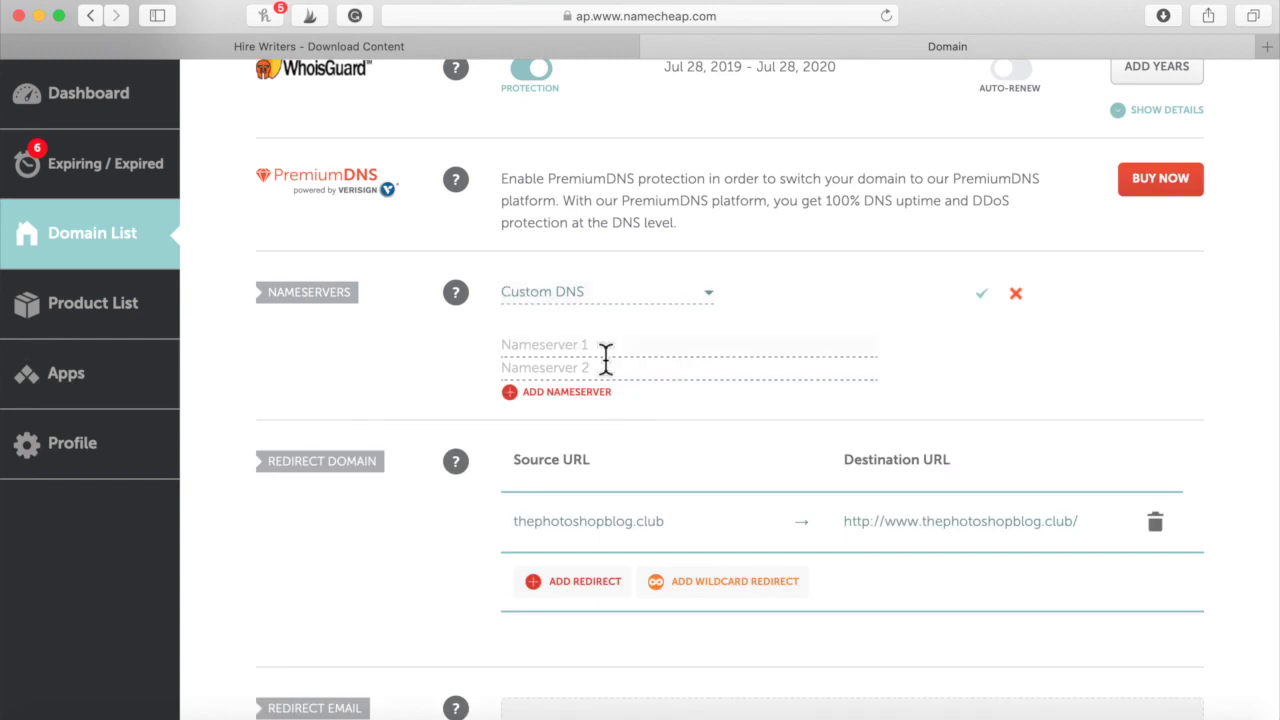
Enter ns1.litcelebs.com and ns2.litcelebs.com as the custom nameservers and save them.
type("ns1.litcelebs.com")
key("super+a")
key("super+c")
left_click(590, 367)
key("super+v")
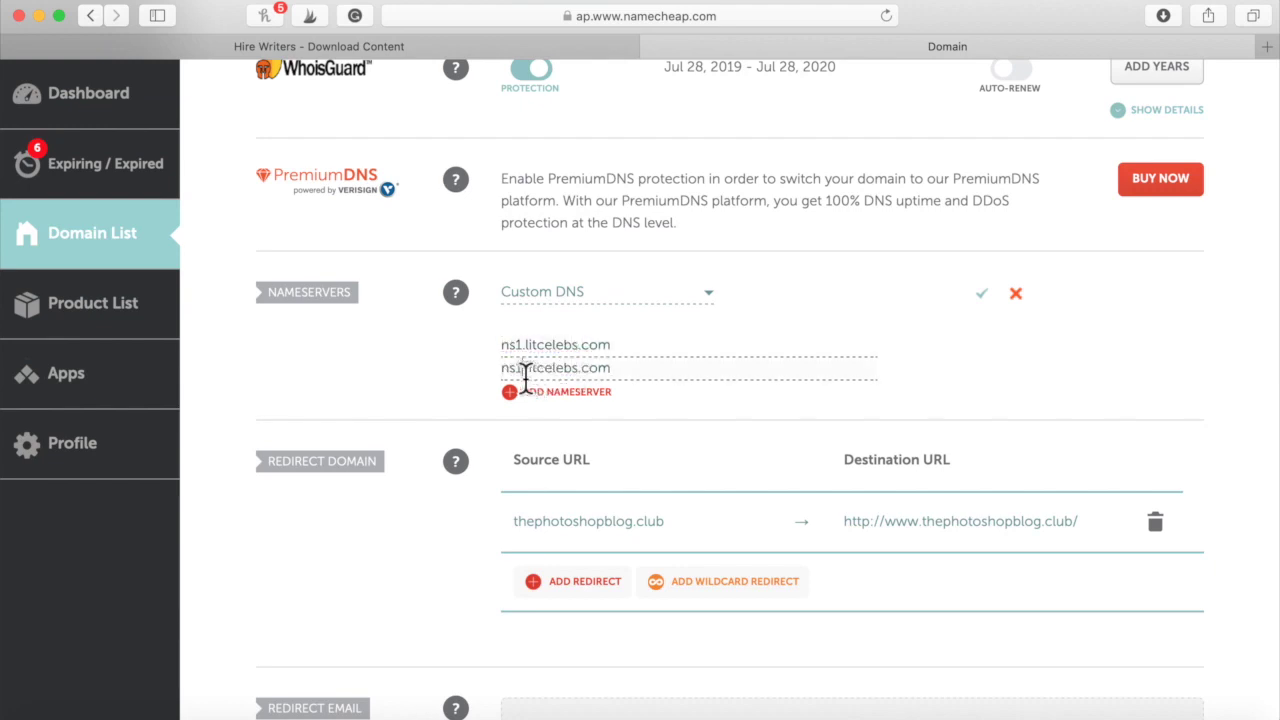
left_click(525, 375)
key("BackSpace")
type("2")
left_click(981, 293)
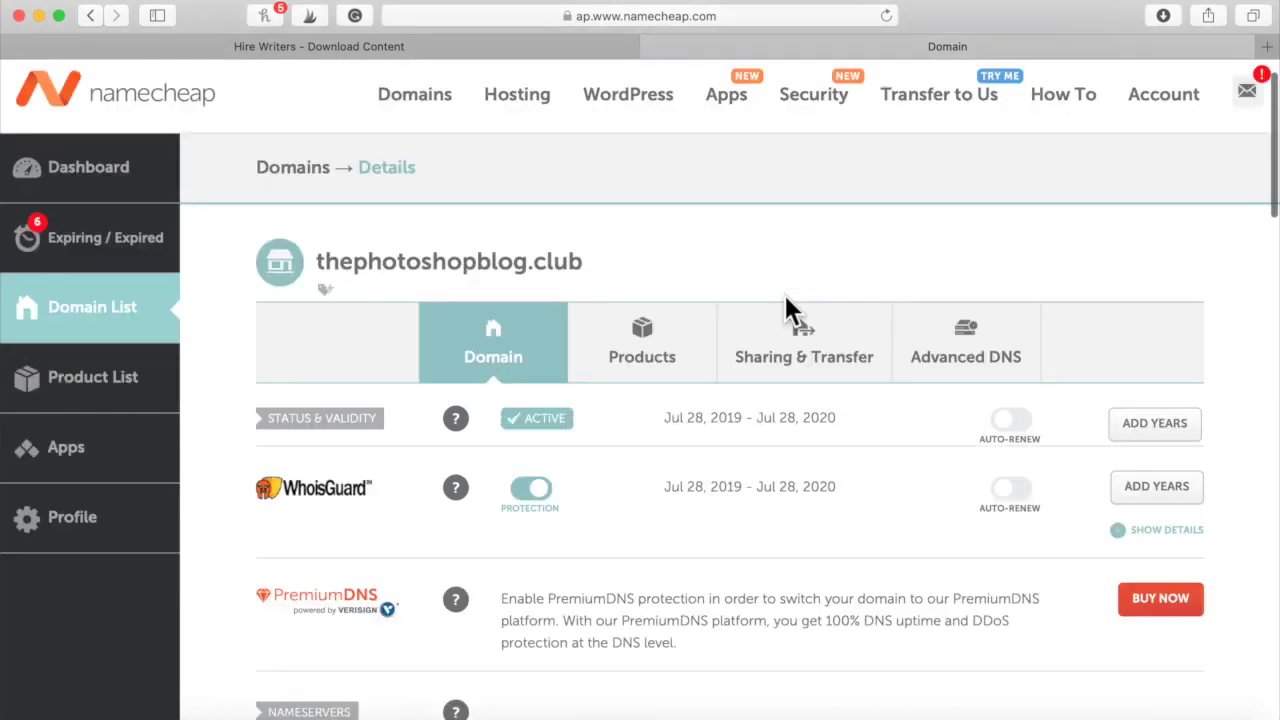
Scroll the reloaded page to read the notice that DNS updates may take up to 48 hours.
scroll(785, 297, "down", 2)
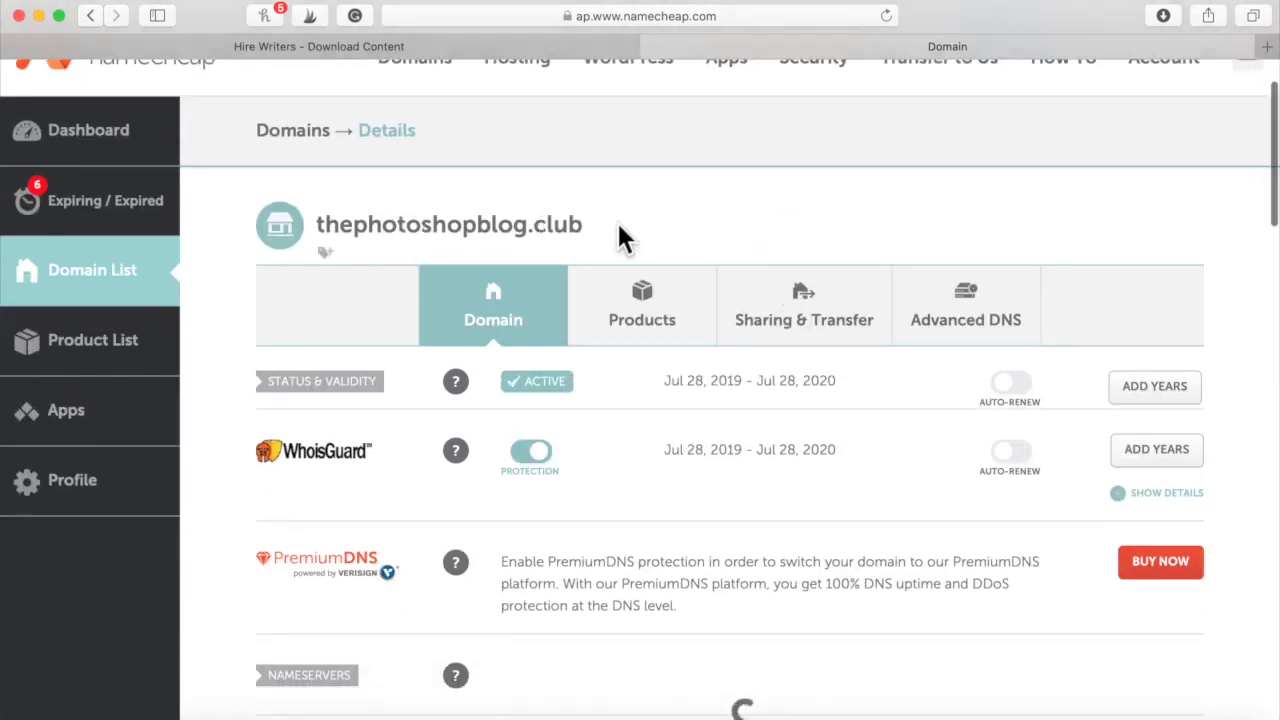
scroll(586, 234, "up", 2)
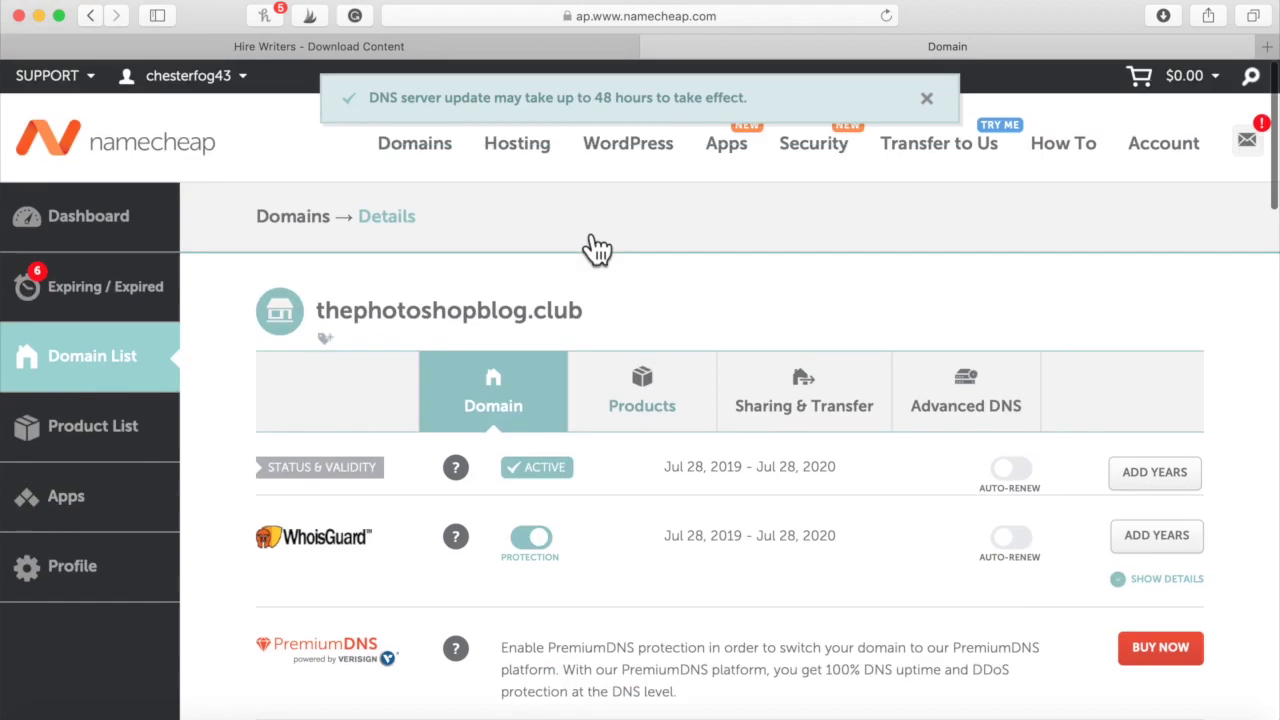